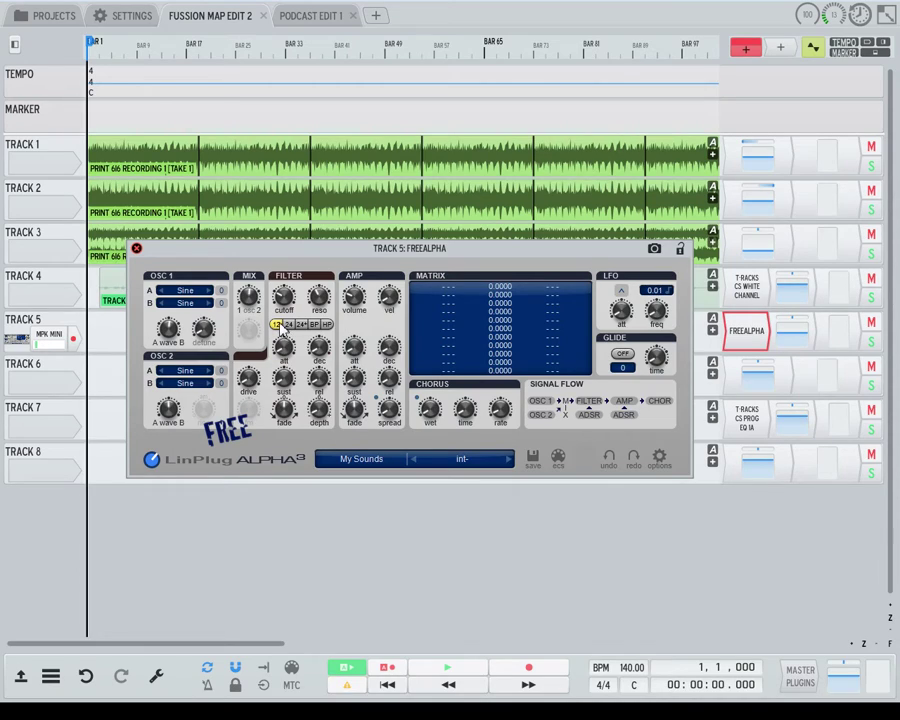
Audition the 24, 24*, BP, band-reject and 12 filter modes, settling on band-pass
left_click(288, 326)
left_click(301, 326)
left_click(314, 327)
left_click(317, 328)
left_click(280, 325)
left_click(314, 325)
left_click(279, 325)
left_click(288, 325)
left_click(316, 327)
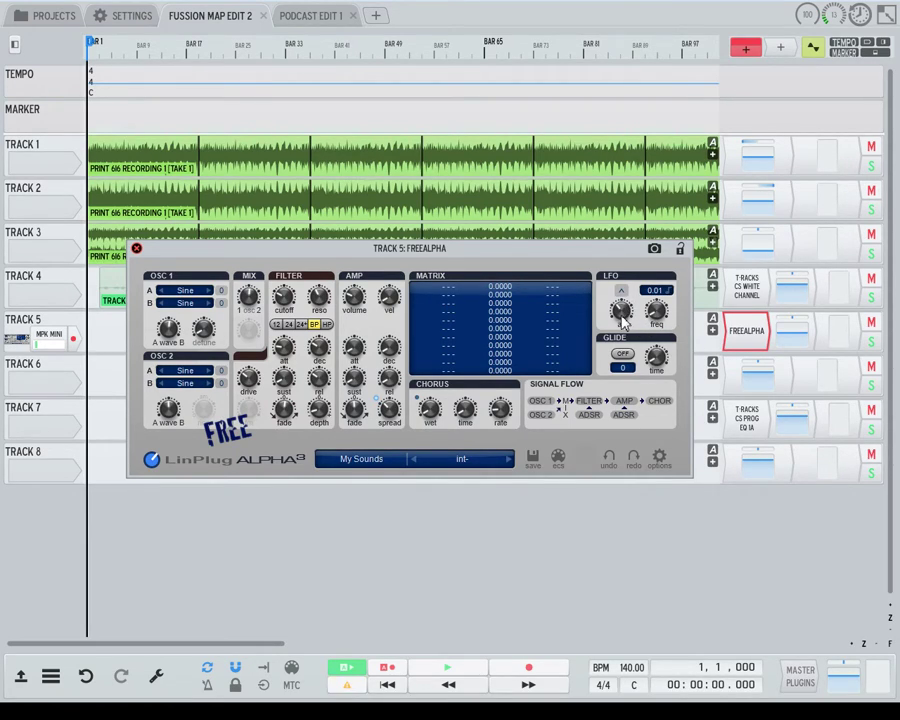
Set the LFO to 2.56 and turn Glide on in HELD mode at about -48
mouse_move(621, 313)
left_mouse_down()
mouse_move(677, 251)
mouse_move(683, 221)
mouse_move(679, 257)
mouse_move(626, 308)
left_mouse_up()
mouse_move(622, 310)
left_mouse_down()
mouse_move(624, 358)
mouse_move(620, 332)
left_mouse_up()
left_click(623, 365)
left_click(623, 356)
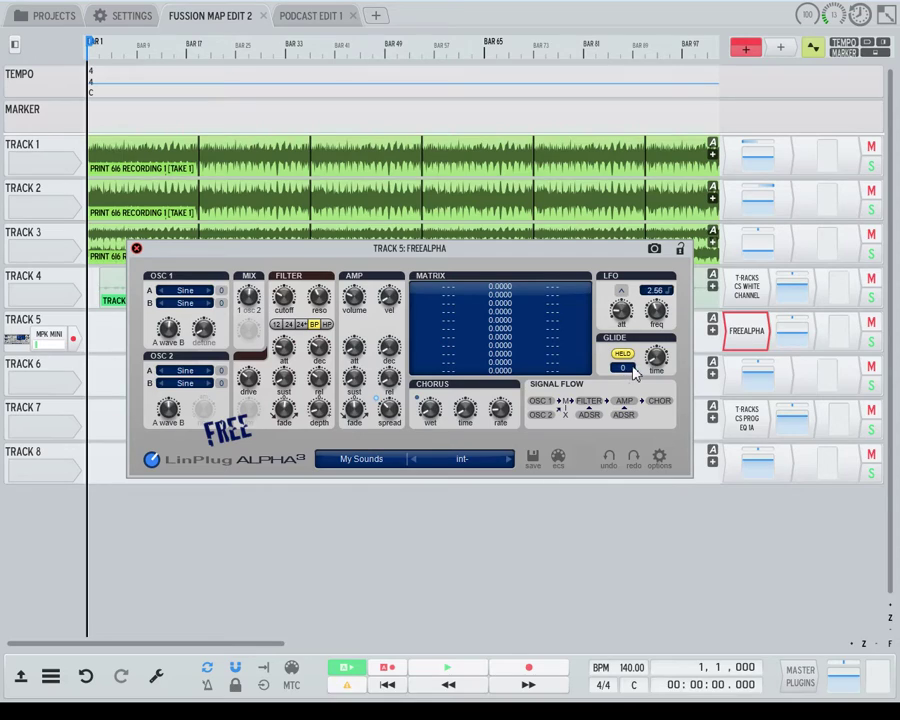
left_click_drag(630, 372, 650, 237)
left_click_drag(627, 372, 615, 574)
Return Glide to HELD at -18, then adjust the OSC 2 routing in Signal Flow
scroll(626, 370, "up", 10)
left_click_drag(624, 366, 629, 363)
left_click(626, 356)
left_click(625, 356)
left_click(625, 356)
left_click_drag(628, 372, 632, 378)
left_click(623, 356)
scroll(624, 364, "down", 2)
left_click(562, 412)
Pick Velocity as the first matrix routing's source, leaving Note in the second slot
left_click(422, 298)
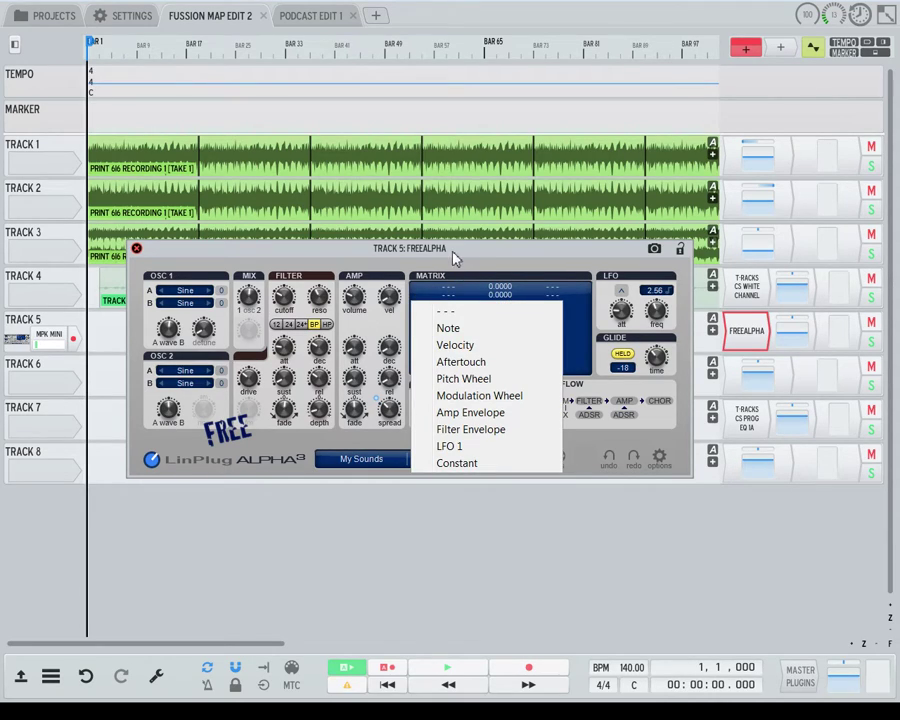
left_click(448, 329)
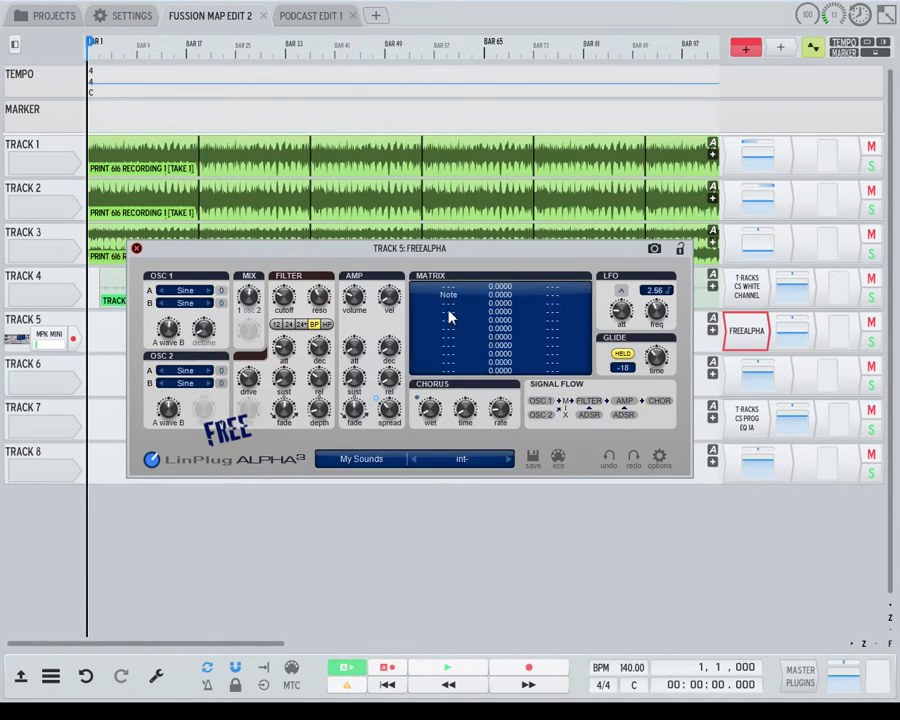
left_click(448, 294)
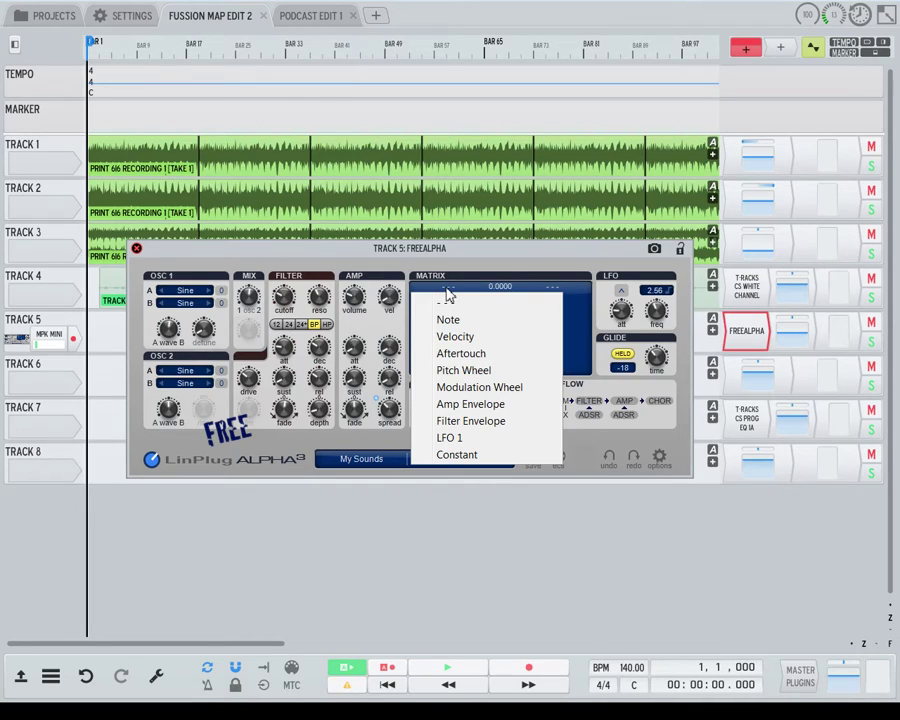
left_click(448, 294)
left_click(428, 289)
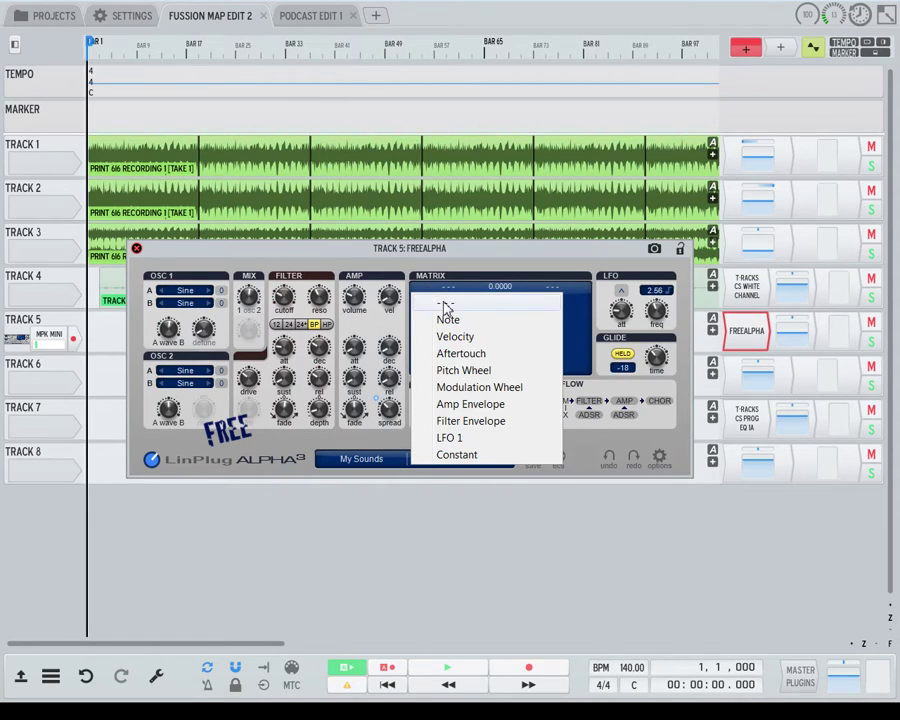
left_click(454, 336)
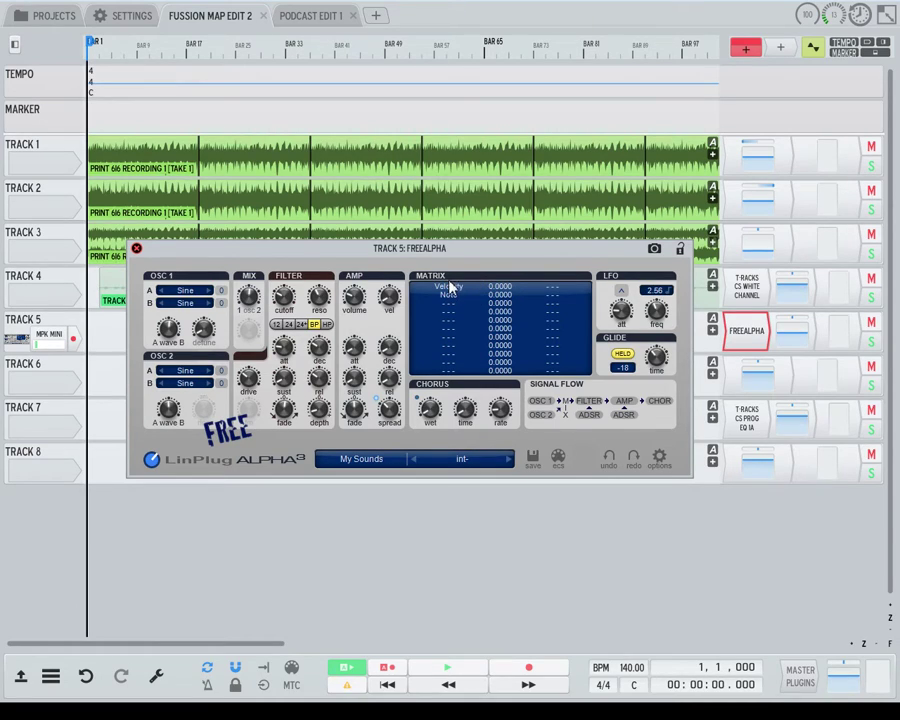
Browse the first matrix slot's Osc 1, Osc 2, Filter and Main destination submenus
left_click(555, 294)
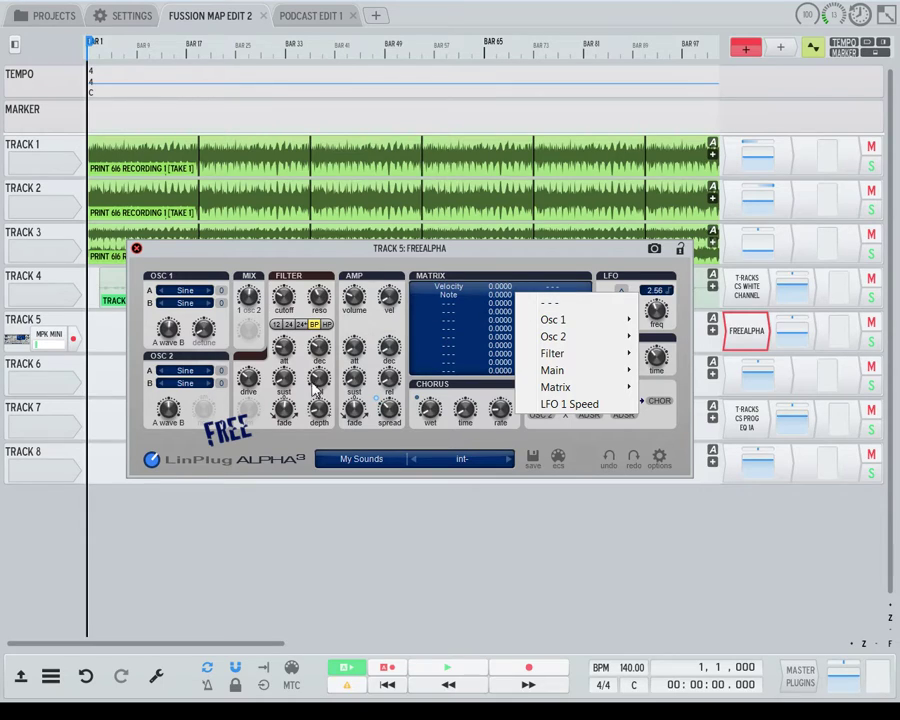
mouse_move(584, 322)
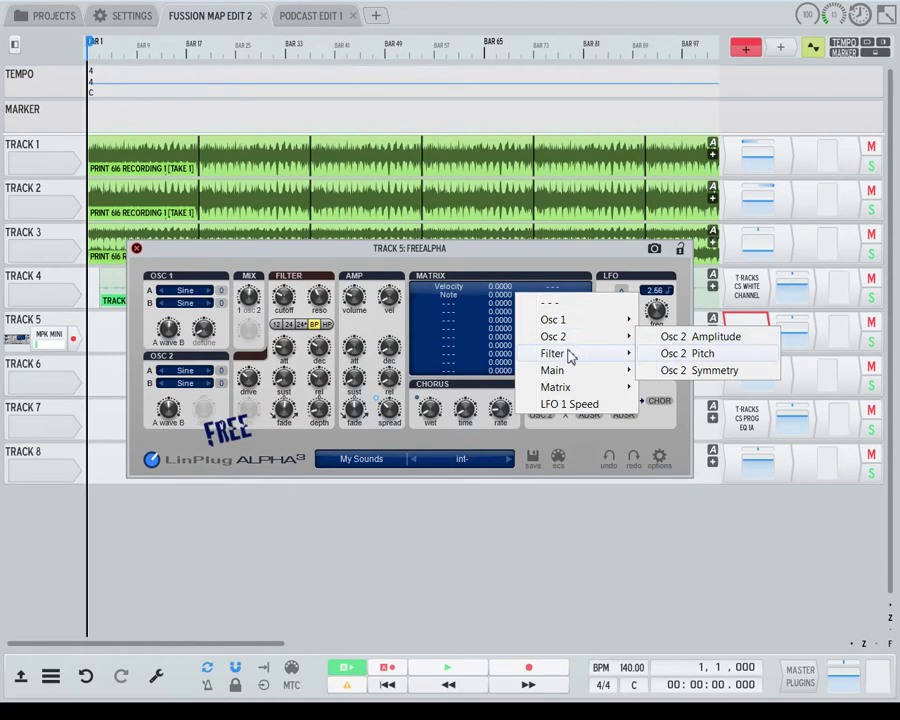
mouse_move(566, 356)
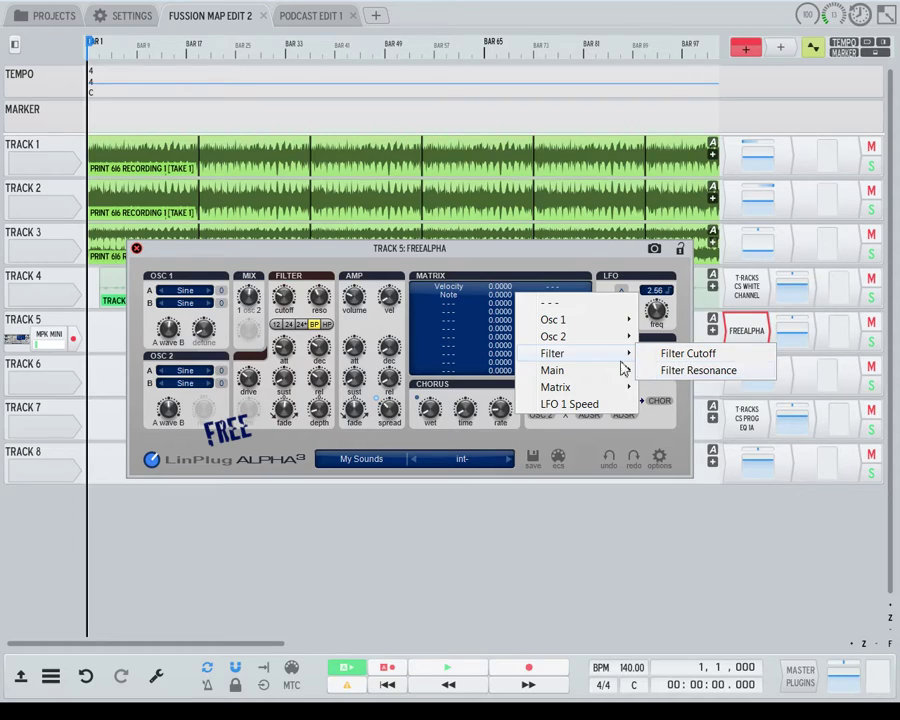
mouse_move(618, 378)
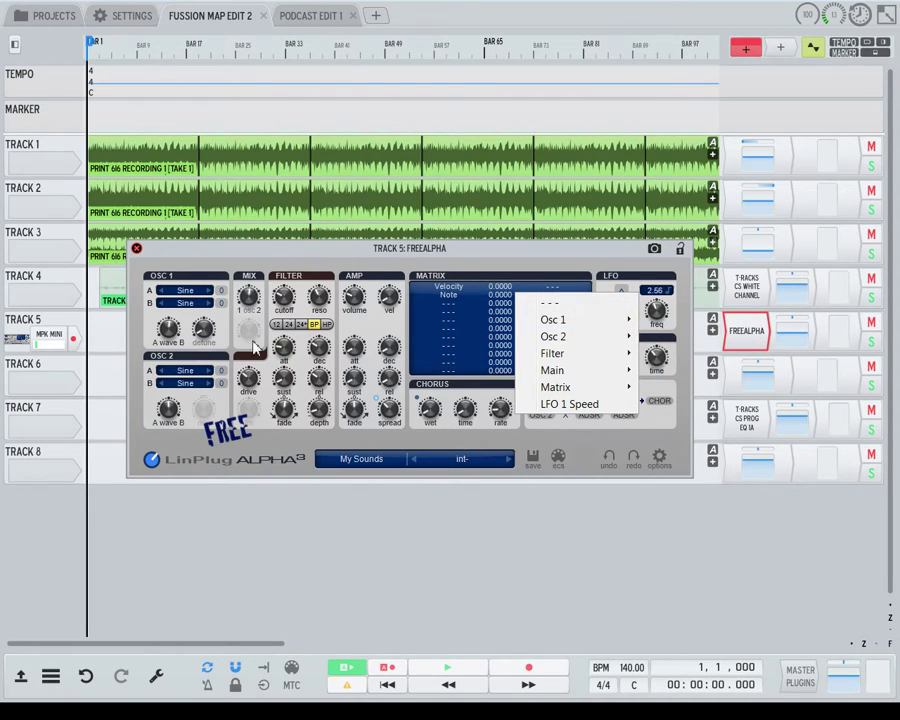
Show a matrix slot's sources, then its Matrix destination group listing Matrix Depth 1–8
left_click(448, 300)
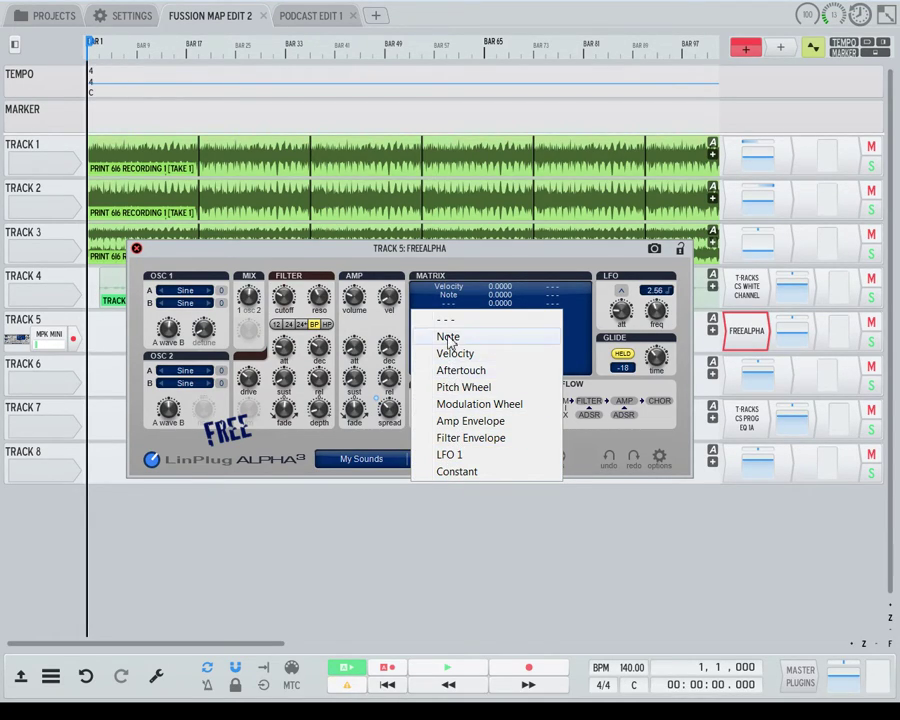
left_click(558, 303)
mouse_move(565, 402)
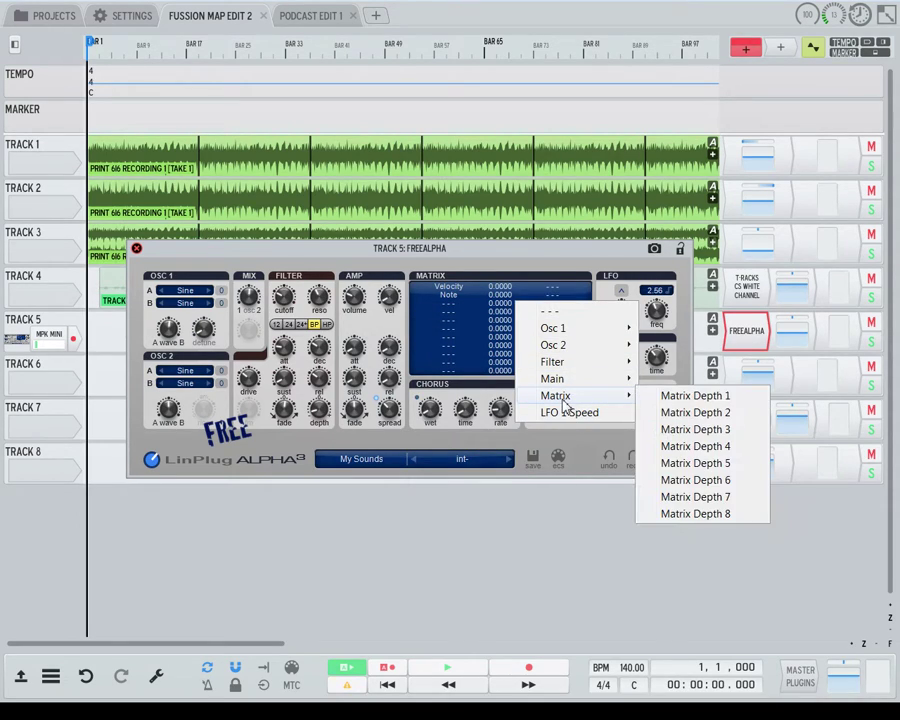